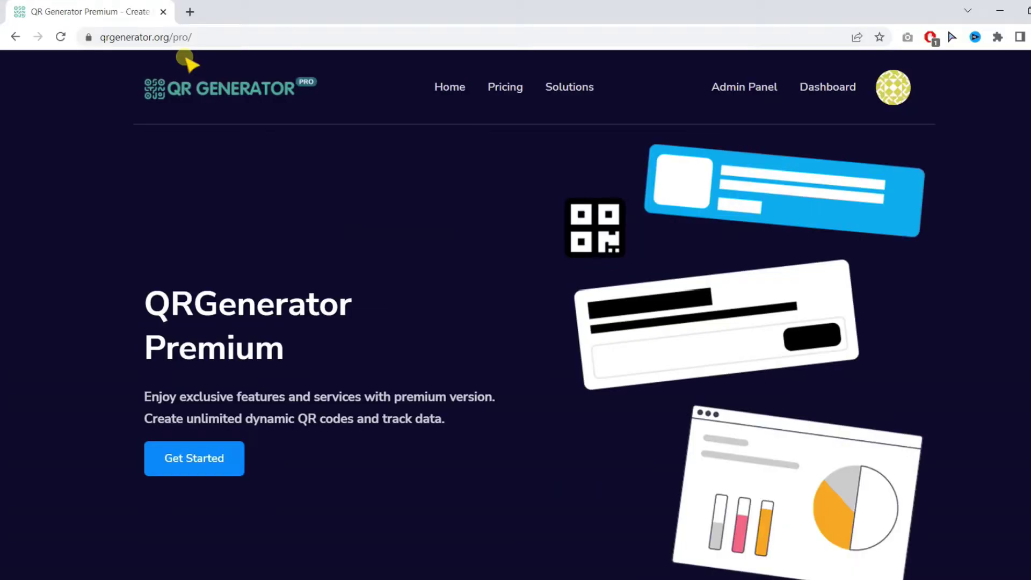
Go to the dashboard's QR Codes list, which shows the existing Test code
click(820, 91)
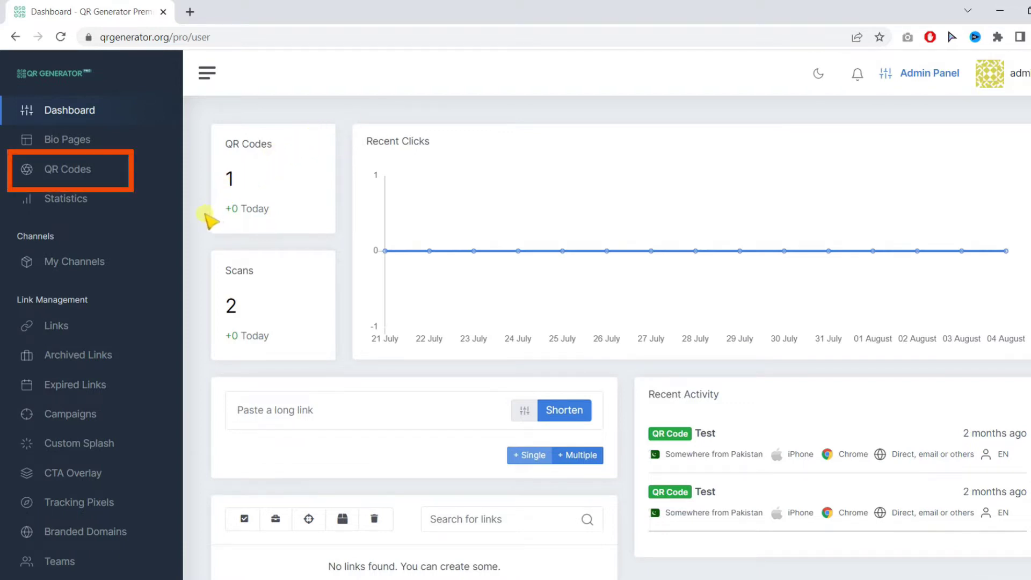
click(74, 173)
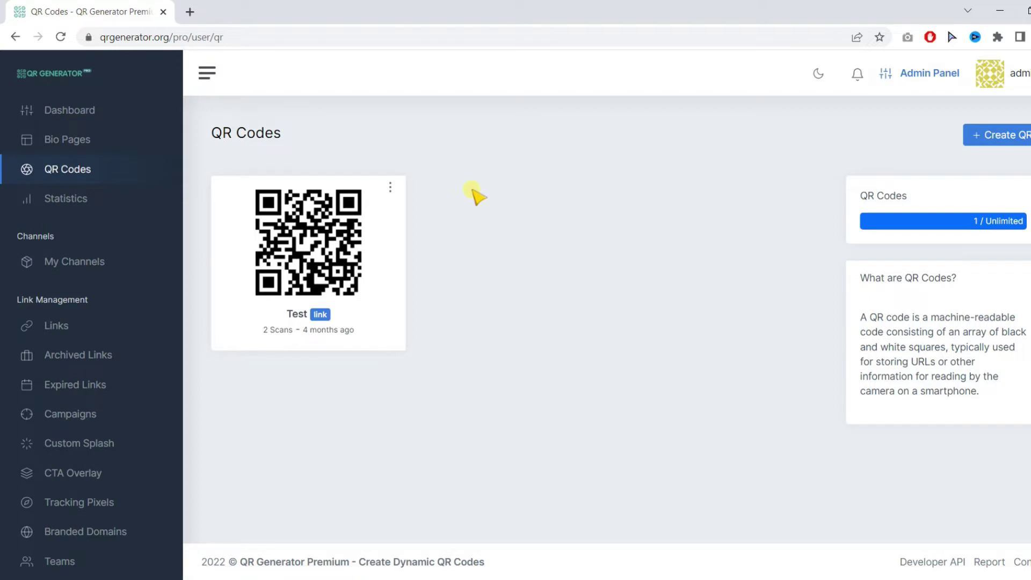
Start a new QR code and choose the trackable File type under Dynamic QR
click(981, 138)
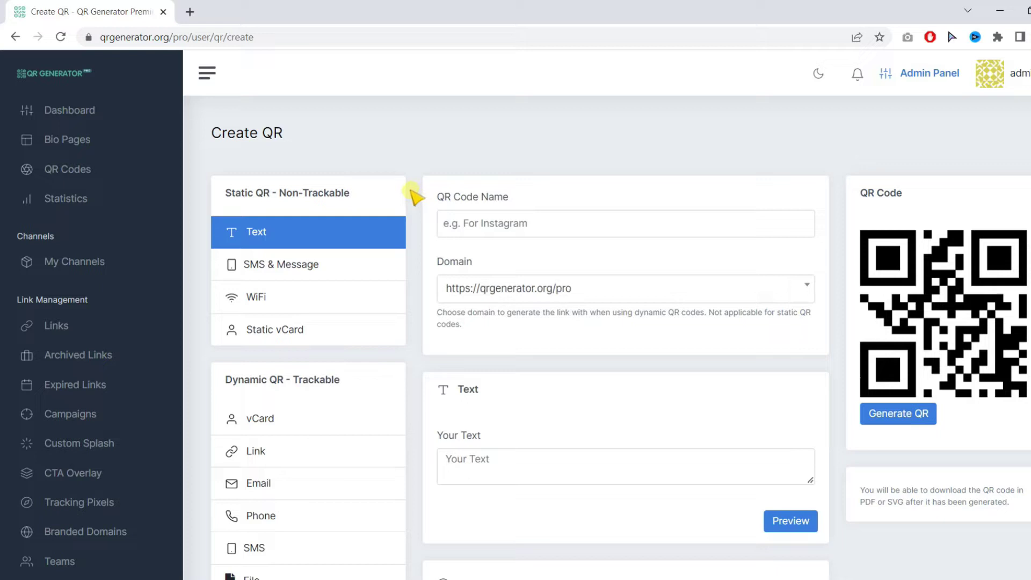
scroll(414, 196, down, 3)
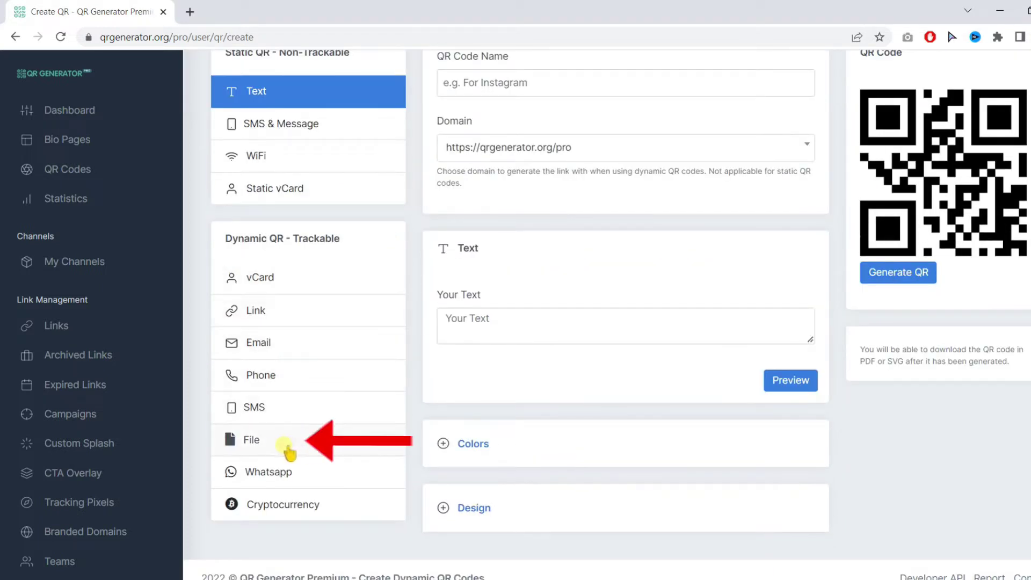
click(268, 451)
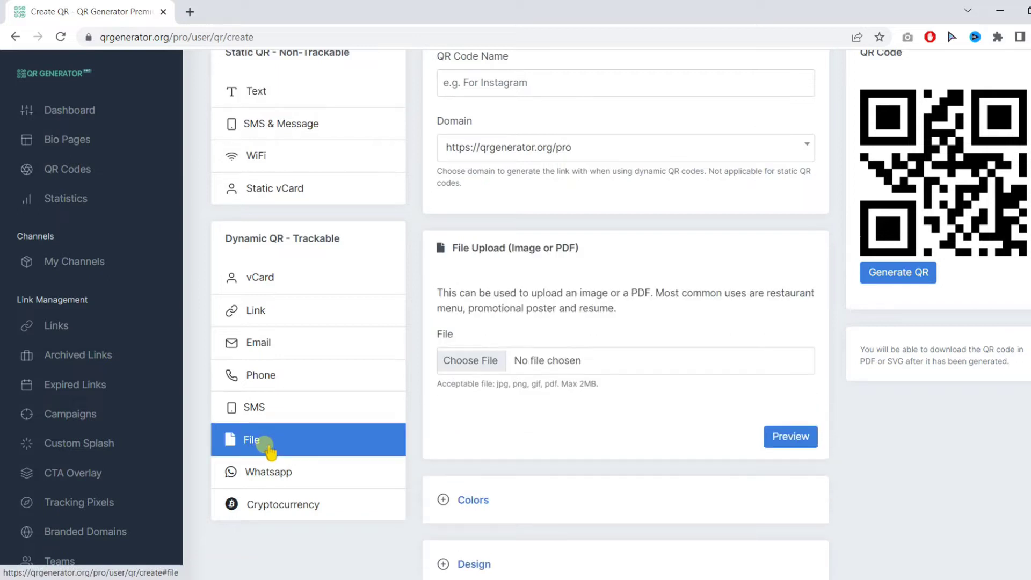
scroll(553, 437, up, 2)
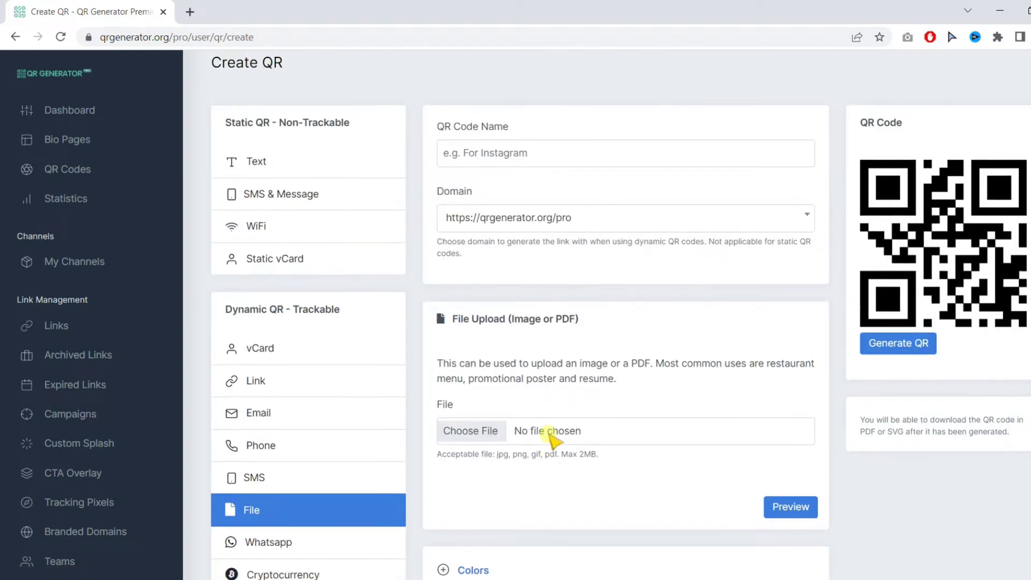
click(531, 157)
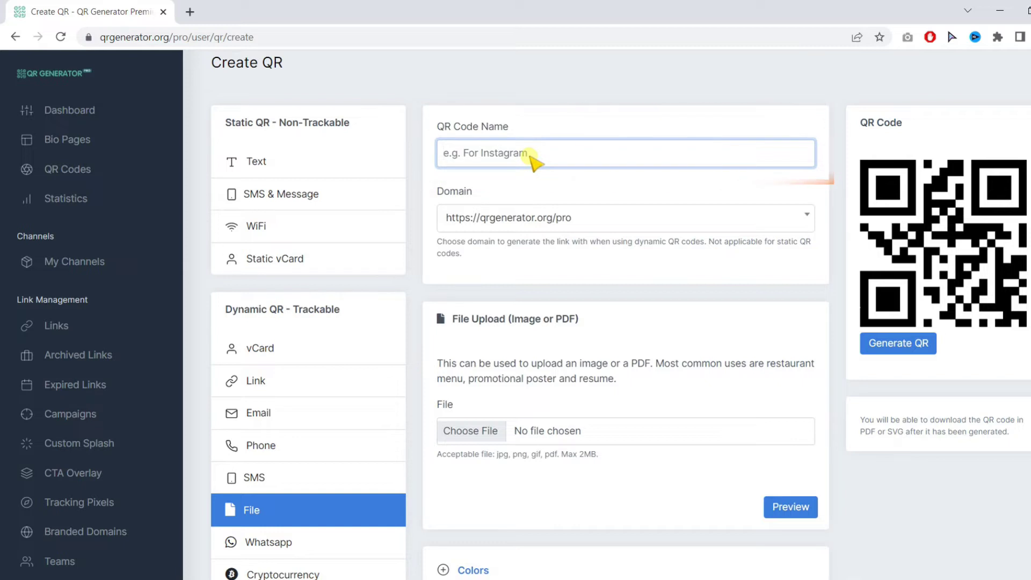
text(My Restaurant)
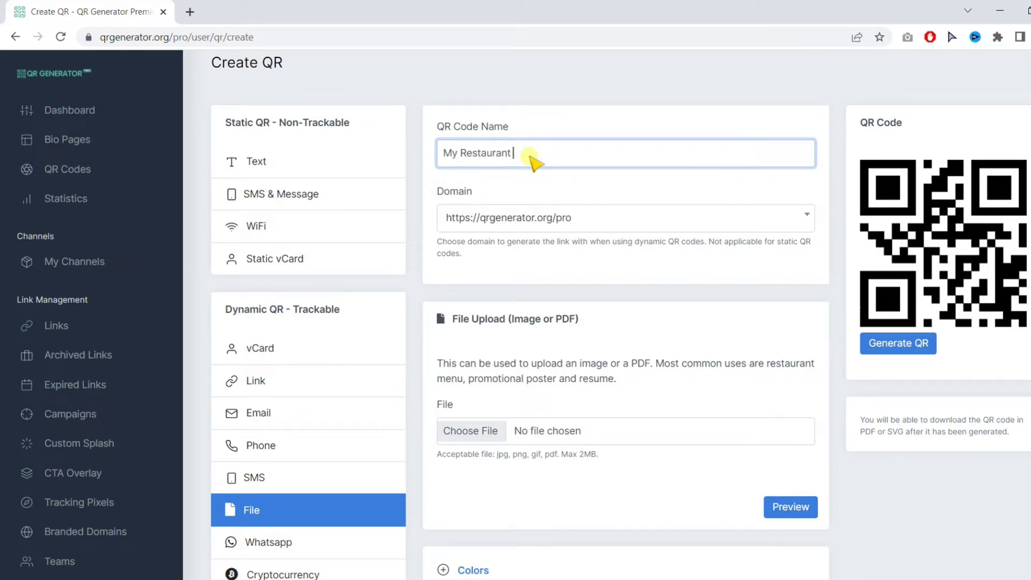
text( Menu)
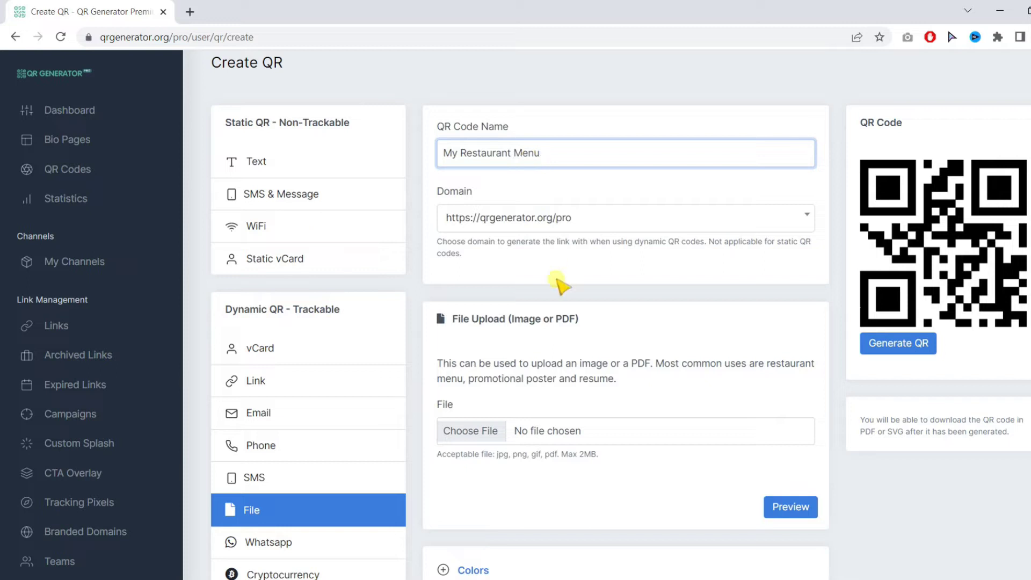
click(500, 175)
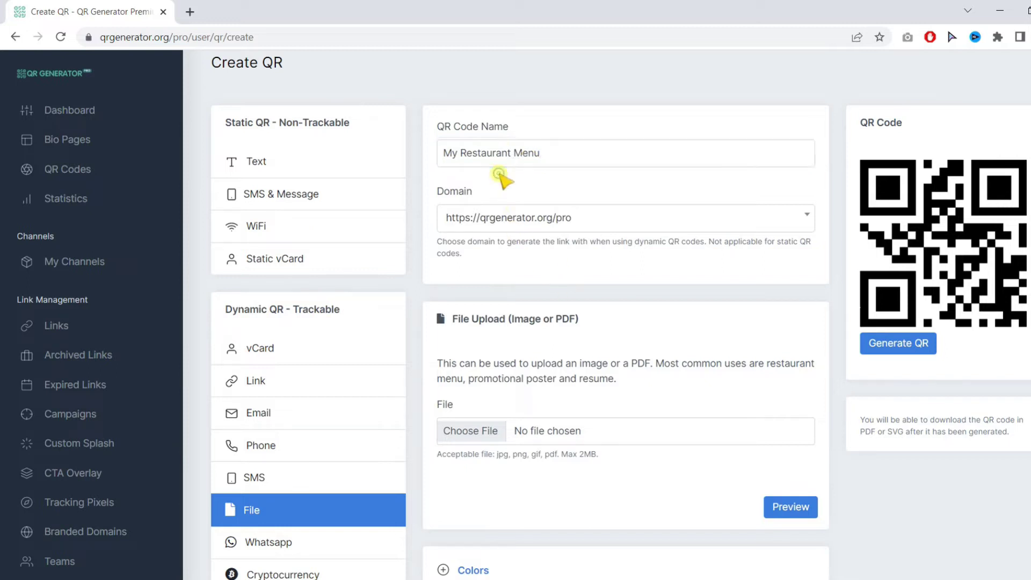
click(508, 219)
click(508, 219)
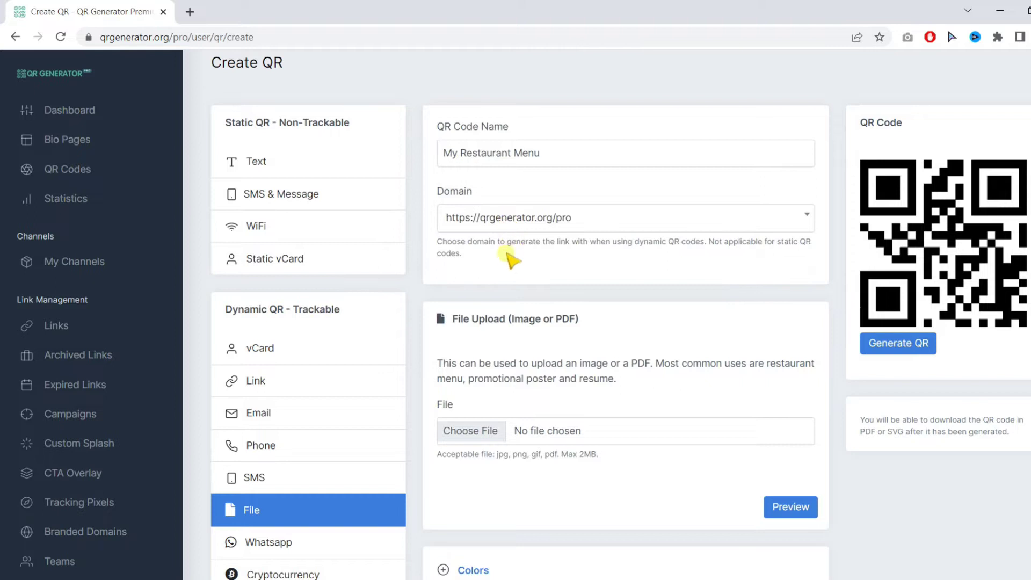
scroll(510, 253, down, 1)
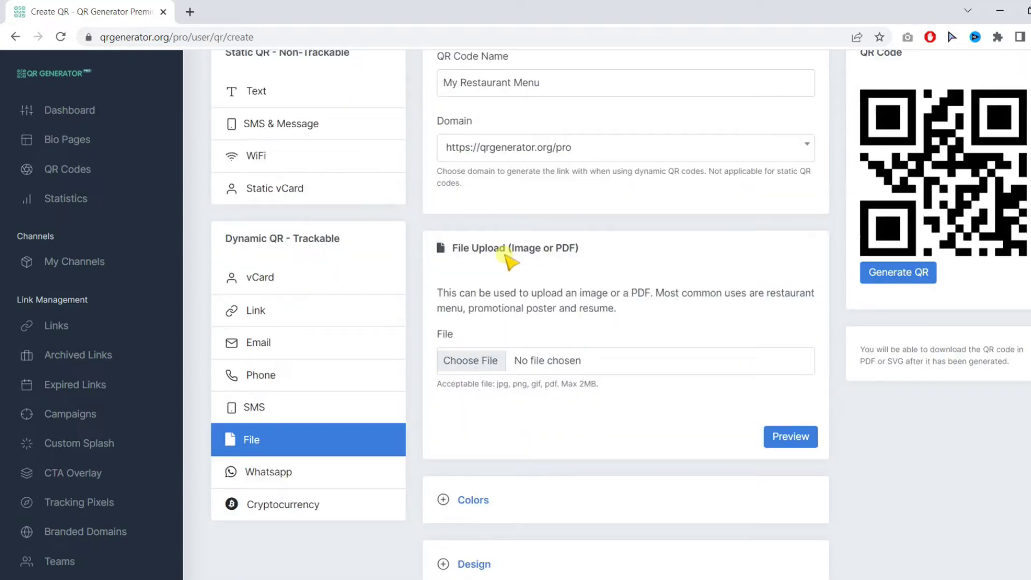
Upload Restaurant Food Menu Sample.pdf and regenerate the QR code preview
click(504, 360)
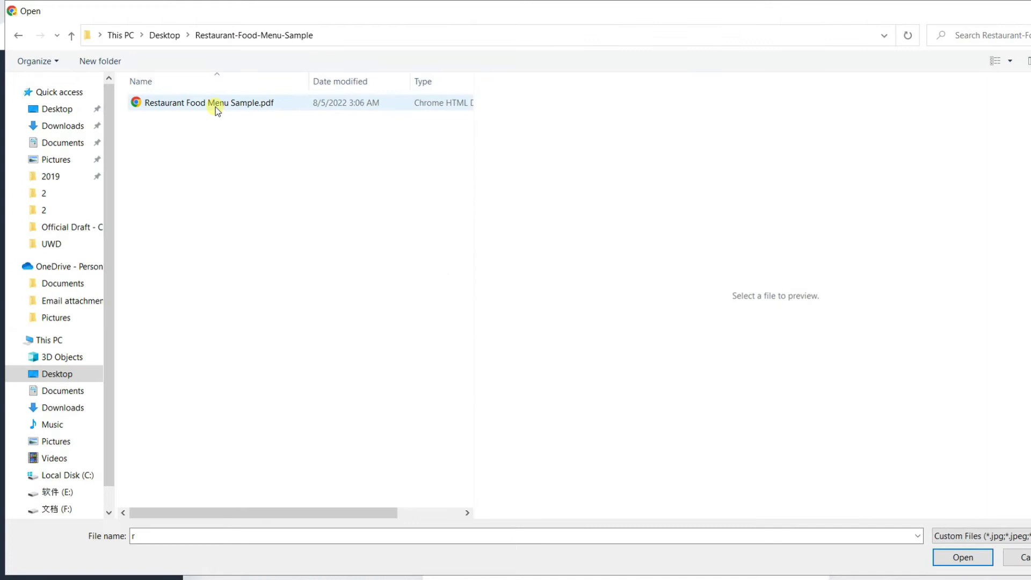
double_click(215, 103)
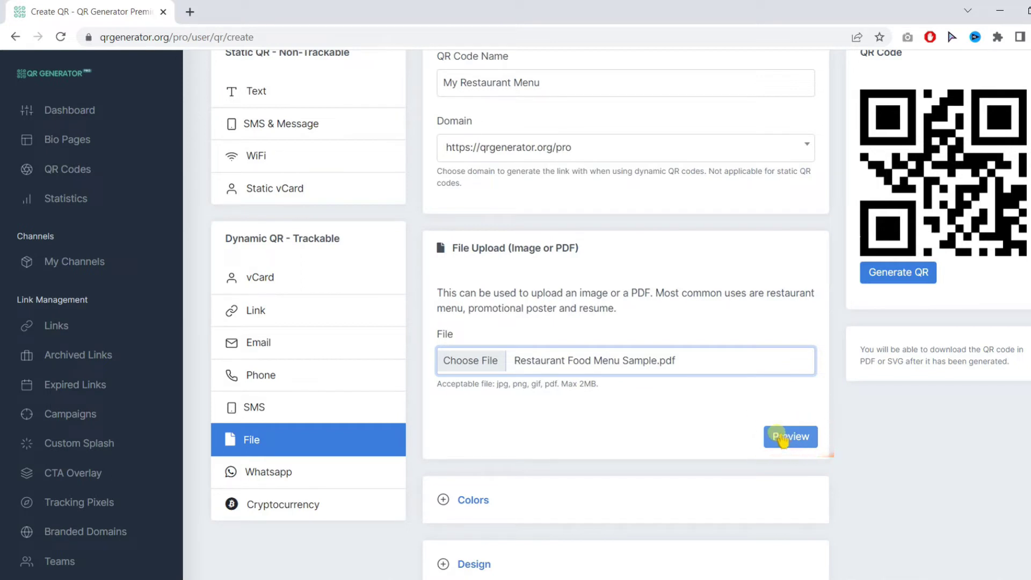
click(786, 442)
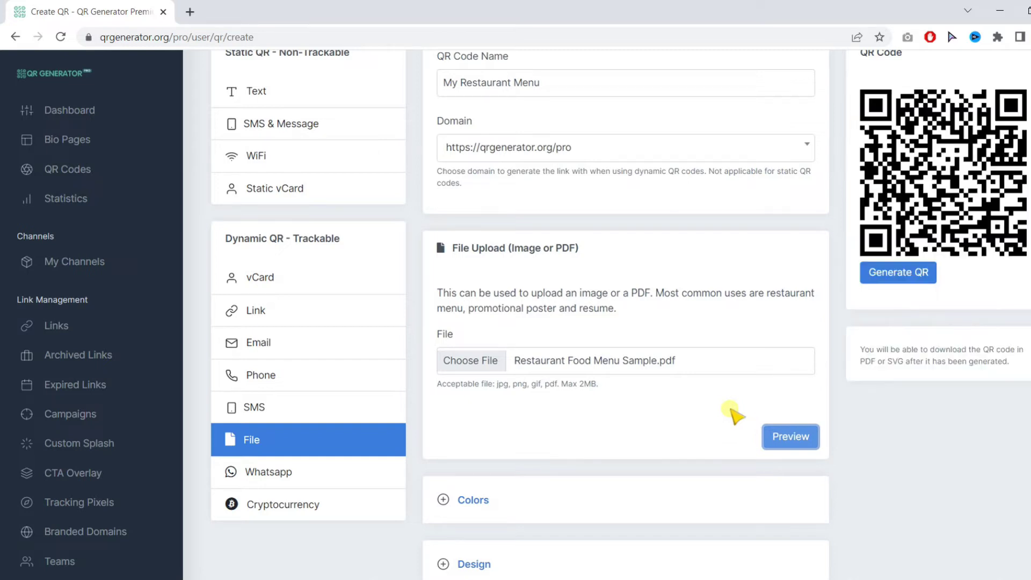
scroll(591, 419, down, 1)
click(473, 429)
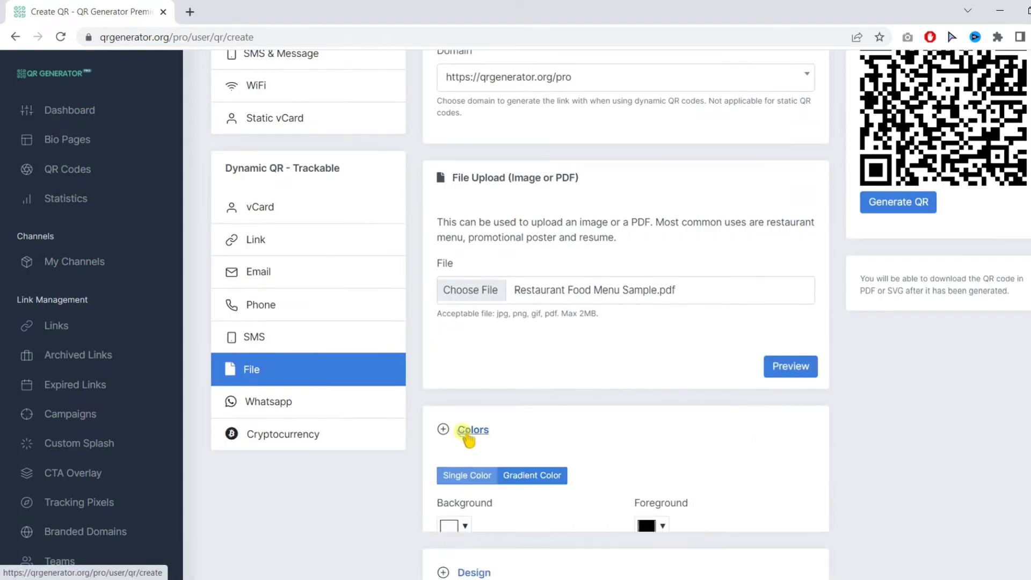
scroll(472, 453, down, 1)
click(664, 457)
drag(754, 376, 754, 330)
click(729, 340)
click(744, 430)
scroll(645, 457, down, 2)
click(502, 490)
scroll(488, 446, down, 4)
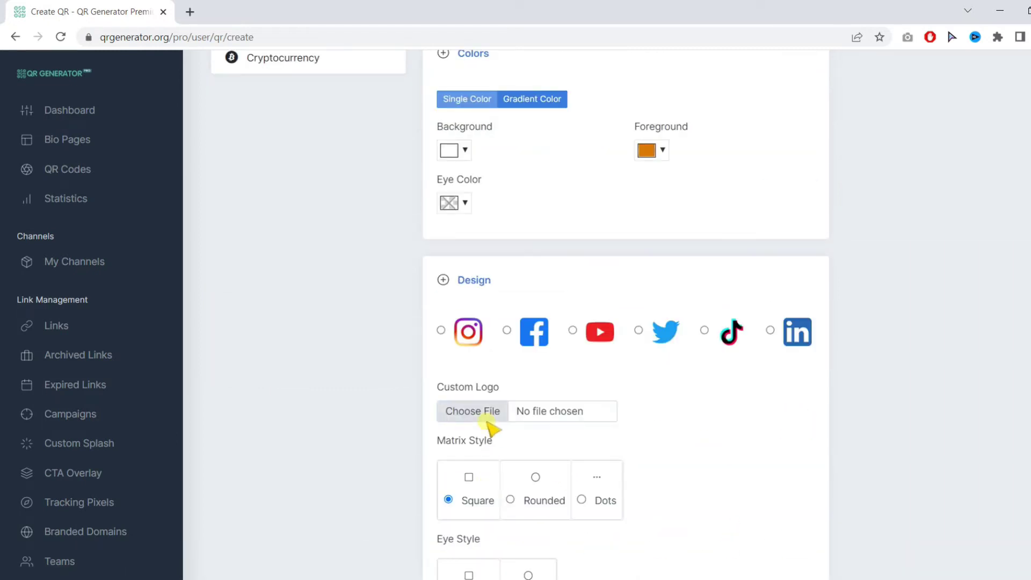
click(478, 411)
double_click(164, 451)
scroll(333, 421, up, 8)
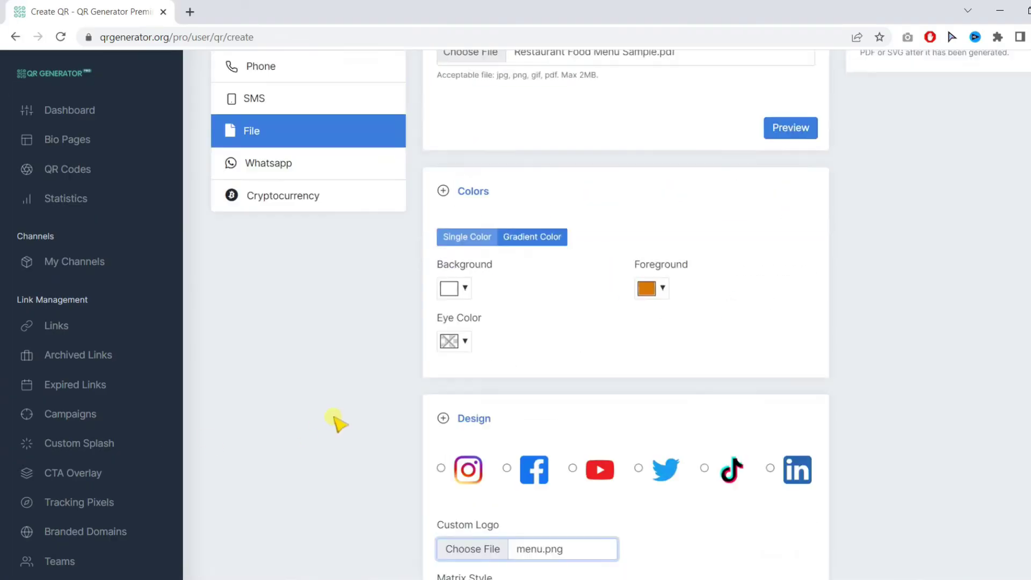
click(787, 341)
scroll(848, 407, up, 1)
scroll(848, 407, up, 2)
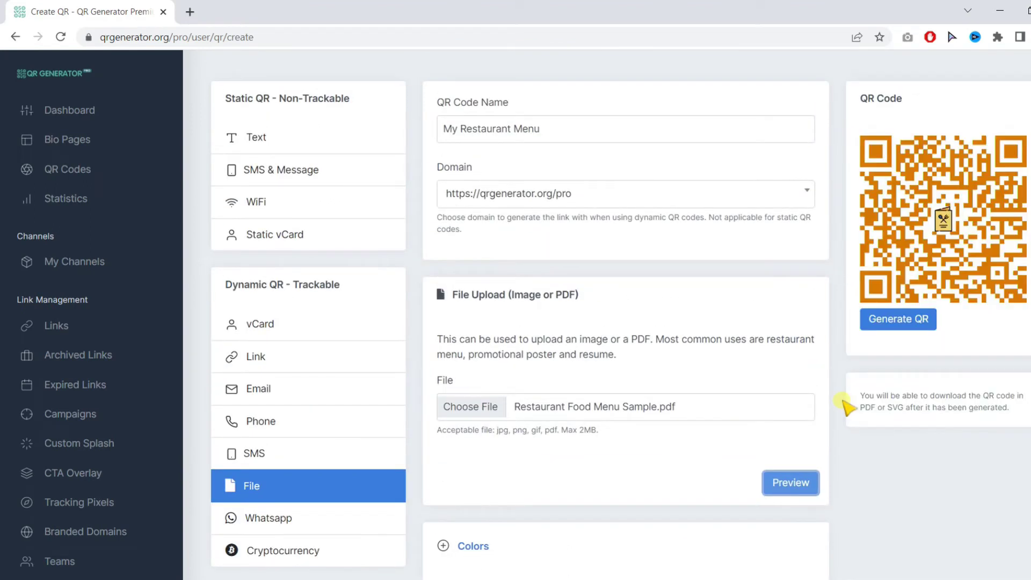
scroll(846, 407, down, 10)
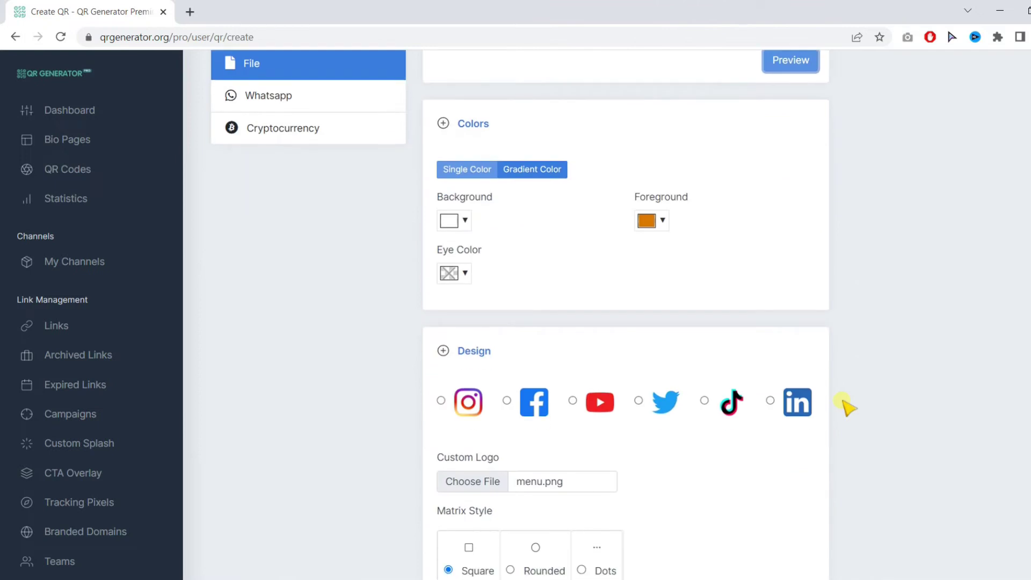
scroll(848, 407, down, 3)
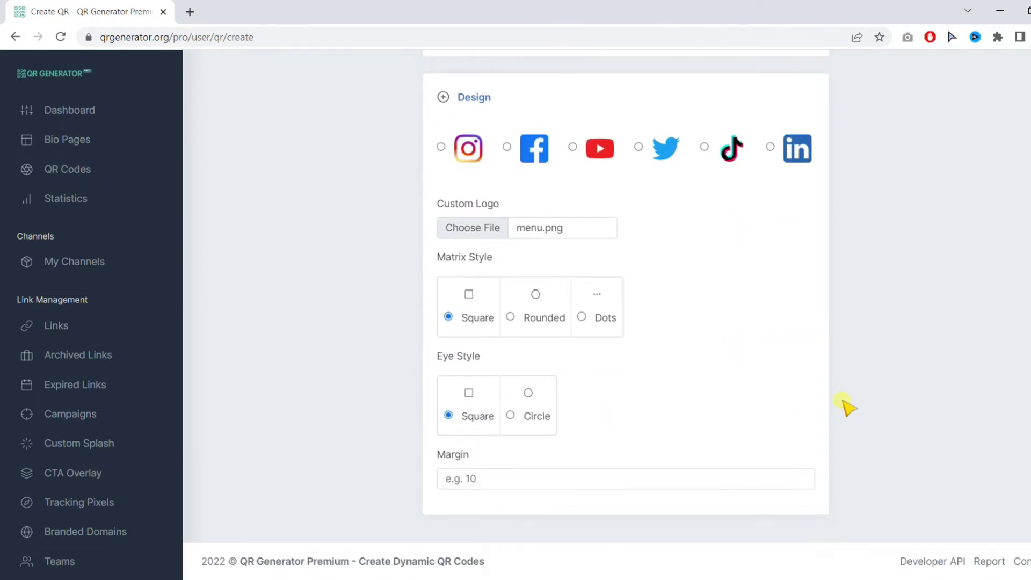
scroll(846, 407, up, 13)
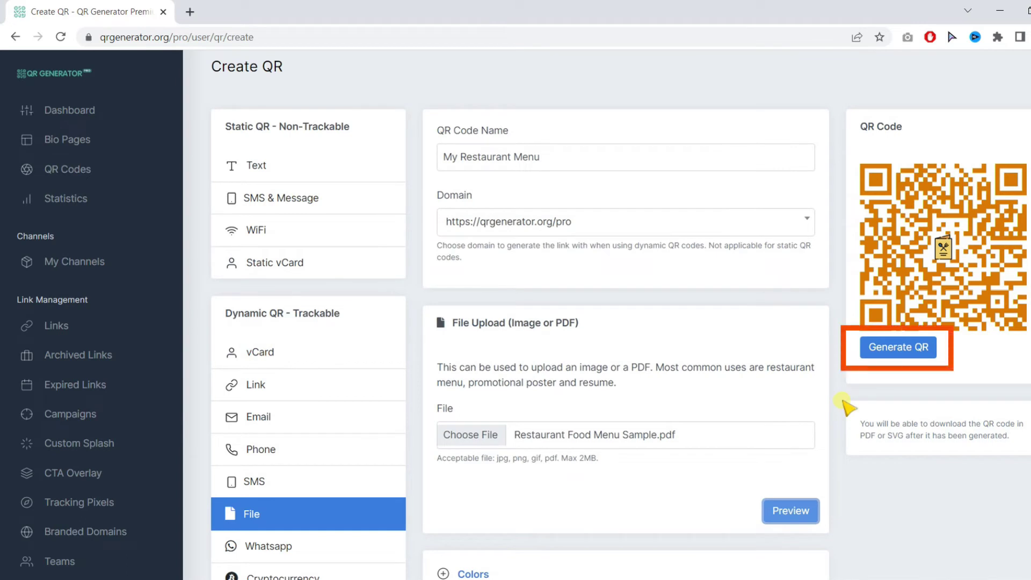
Generate the My Restaurant Menu code and view it in the QR Codes list with 0 scans
click(903, 350)
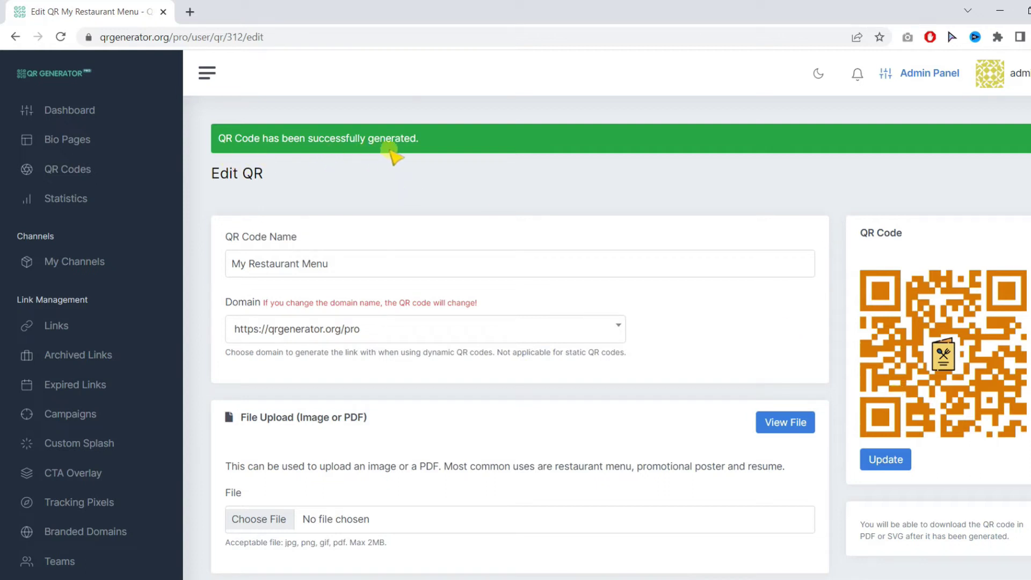
click(75, 171)
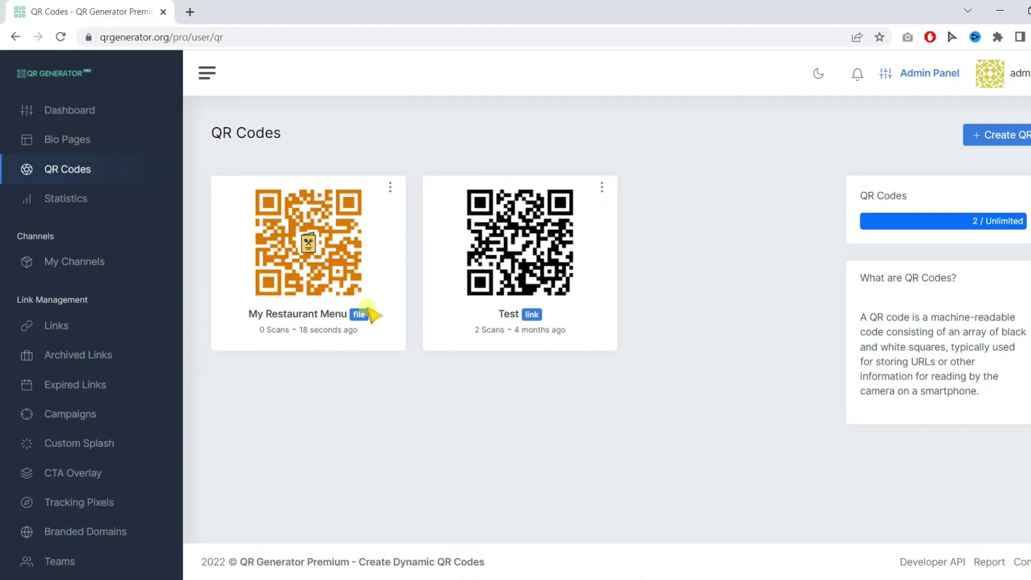
click(390, 188)
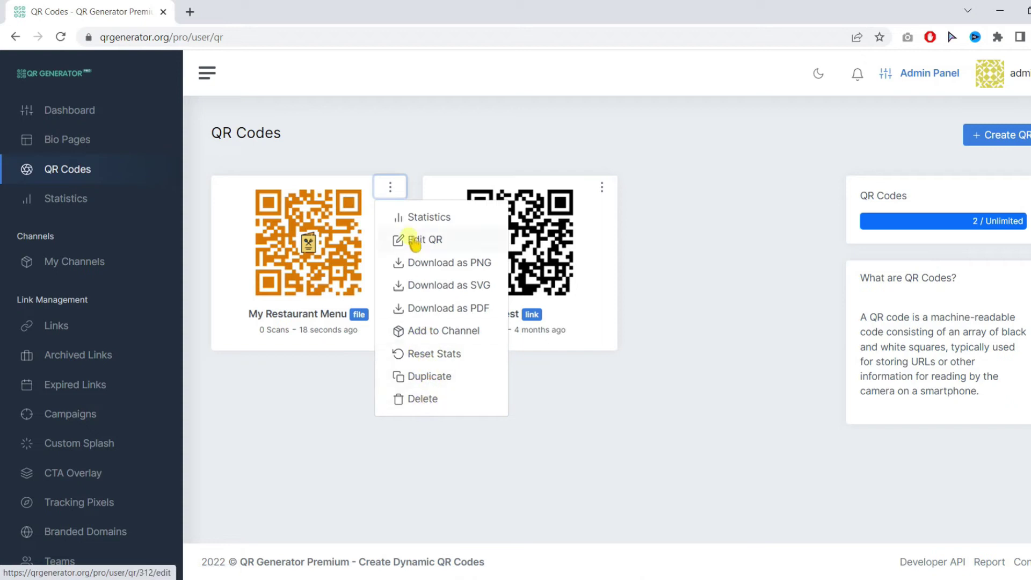
click(336, 365)
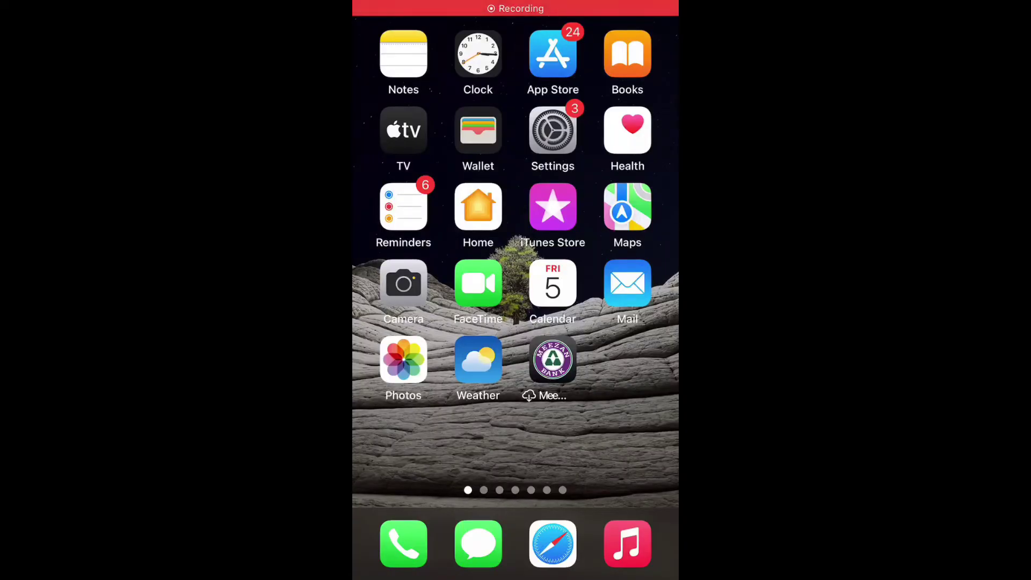
Scan the code with the iPhone camera, then open and zoom around the menu PDF in Chrome
click(403, 283)
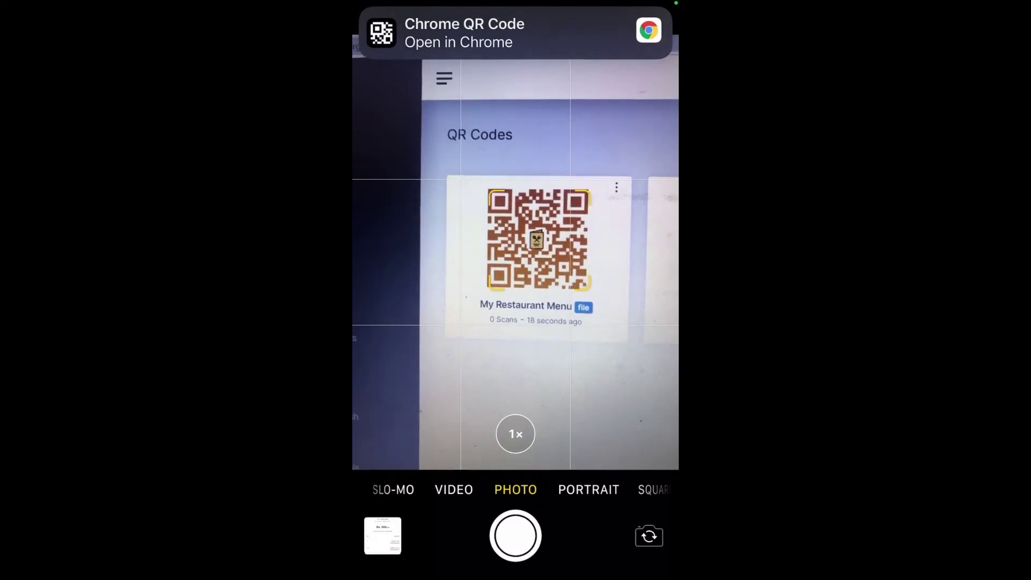
click(513, 32)
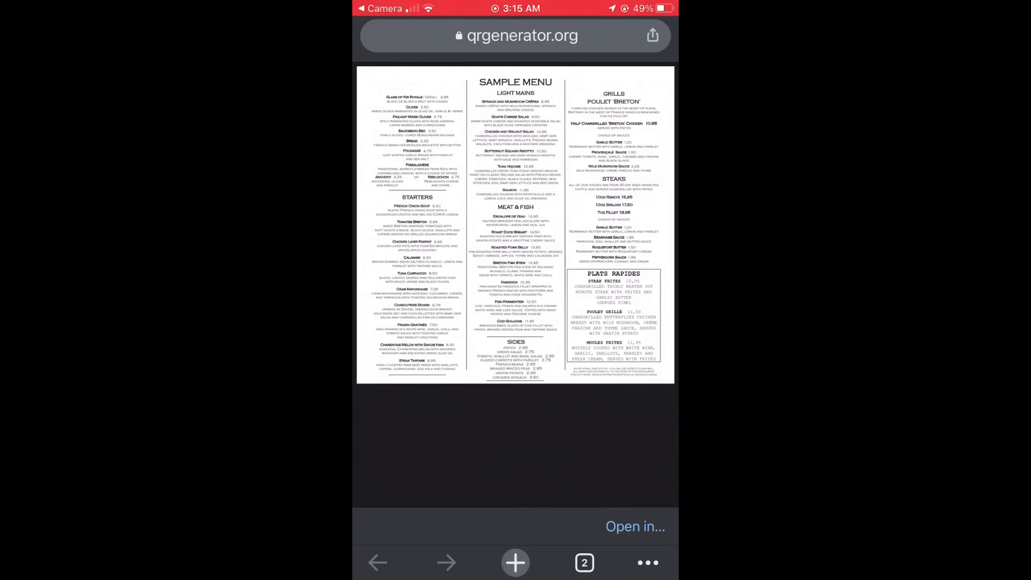
double_click(511, 220)
scroll(516, 304, up, 3)
scroll(516, 303, left, 3)
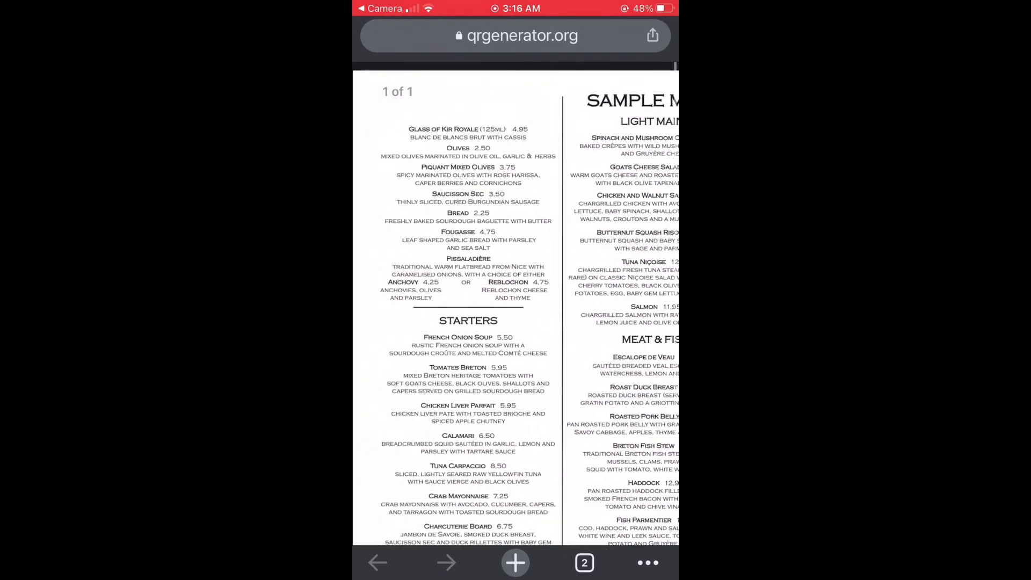
scroll(515, 307, right, 5)
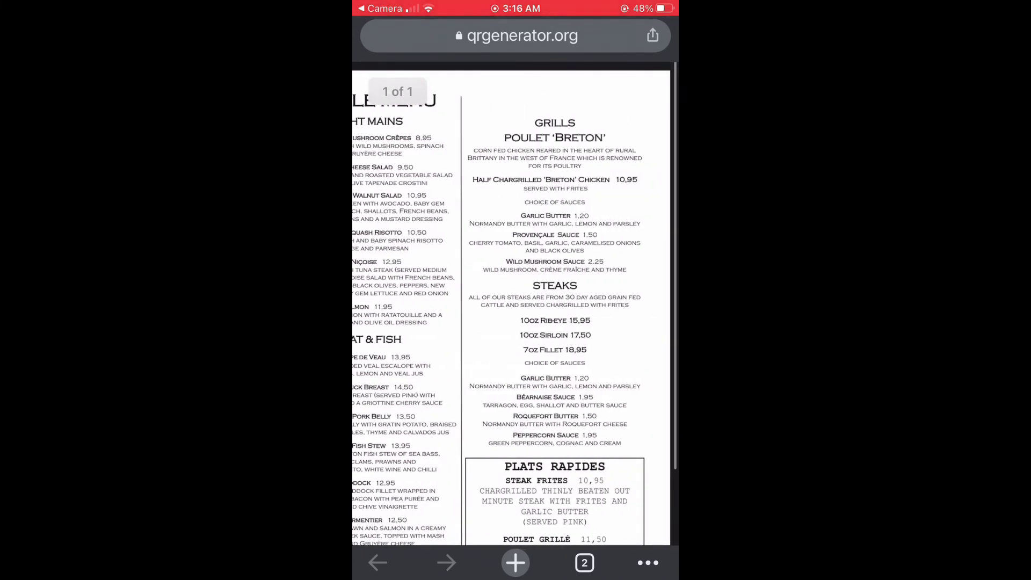
scroll(516, 303, down, 3)
scroll(516, 303, left, 5)
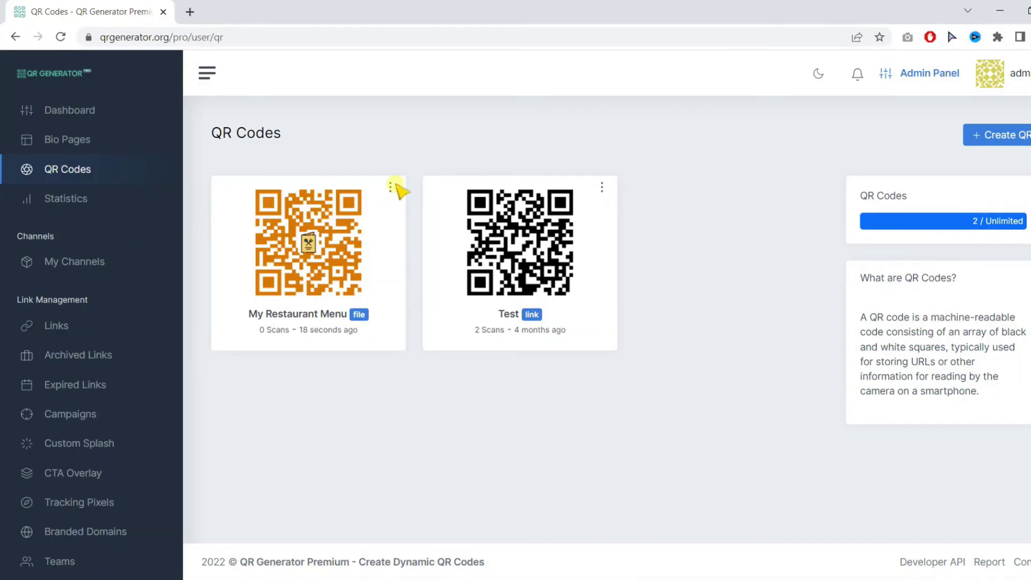
click(390, 187)
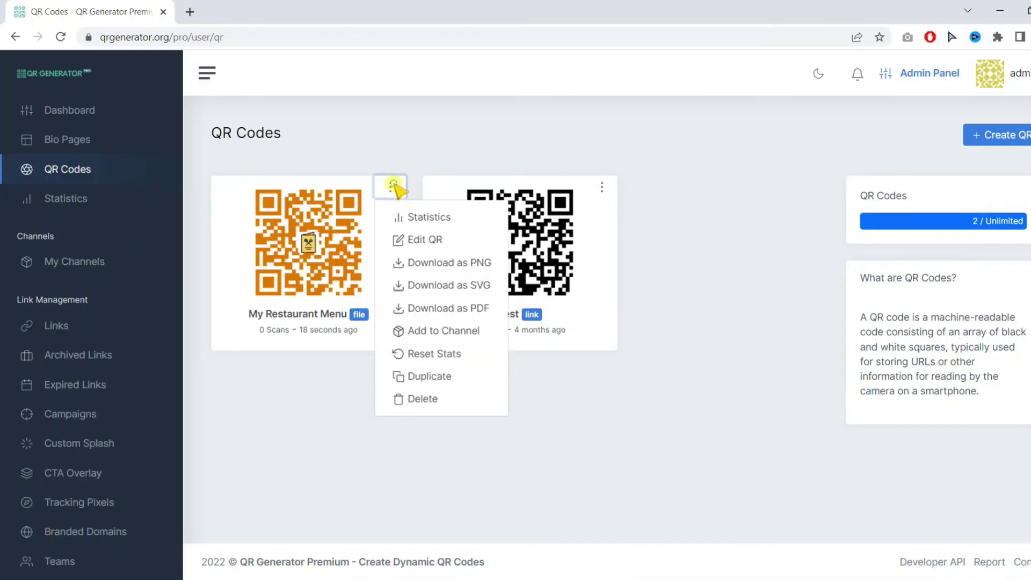
Open My Restaurant Menu's statistics and review the scan chart and recent activity
click(409, 220)
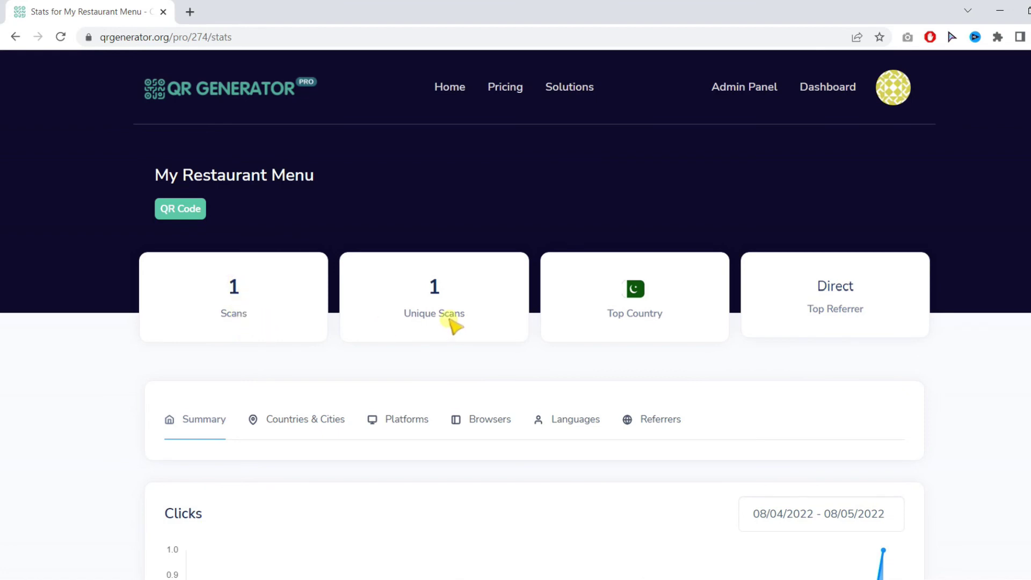
scroll(615, 337, down, 6)
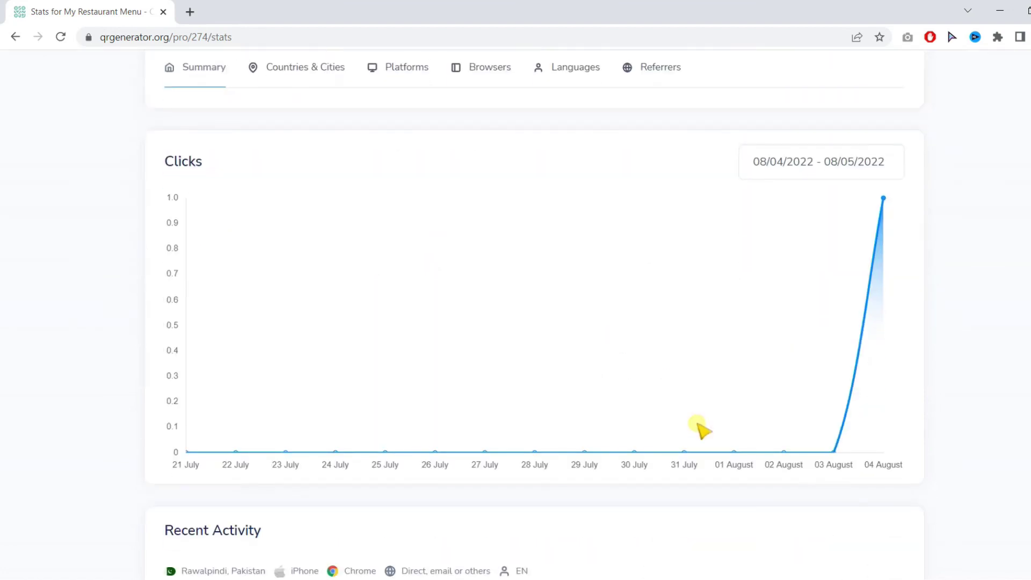
scroll(699, 429, down, 4)
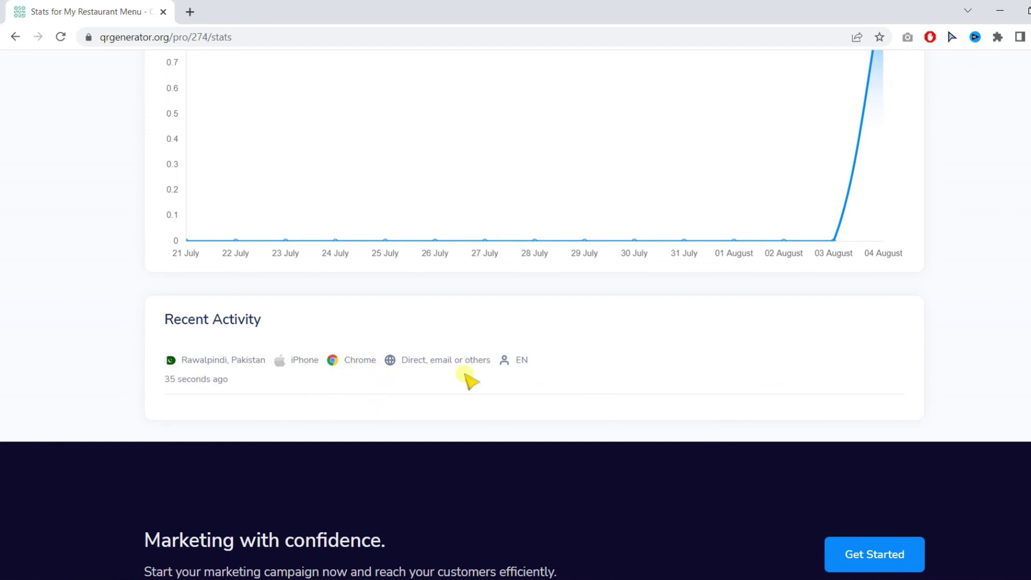
scroll(519, 370, up, 5)
scroll(519, 370, up, 2)
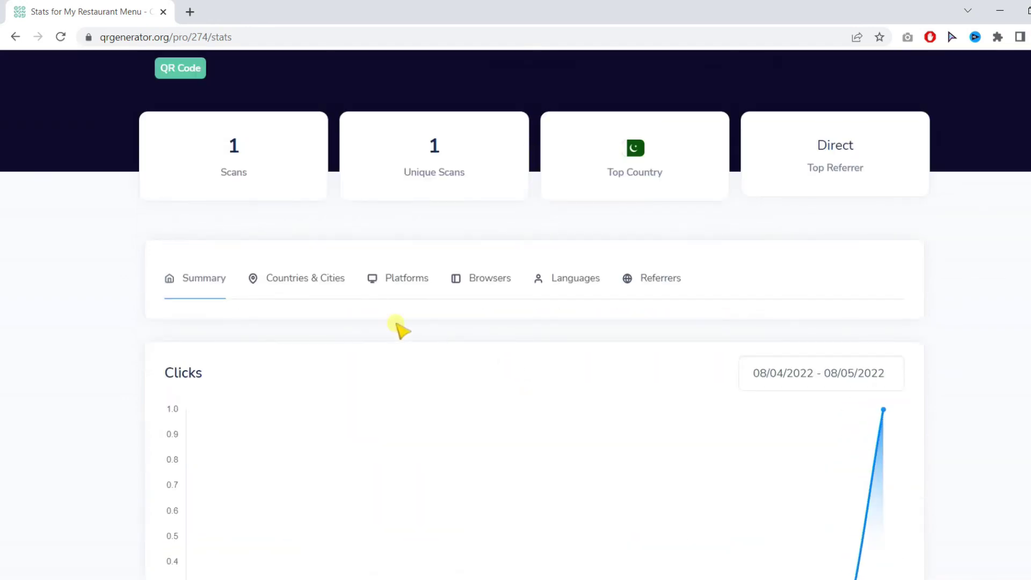
Show the Referrers breakdown: 1 scan, 1 unique, all from Direct, email and others
click(657, 286)
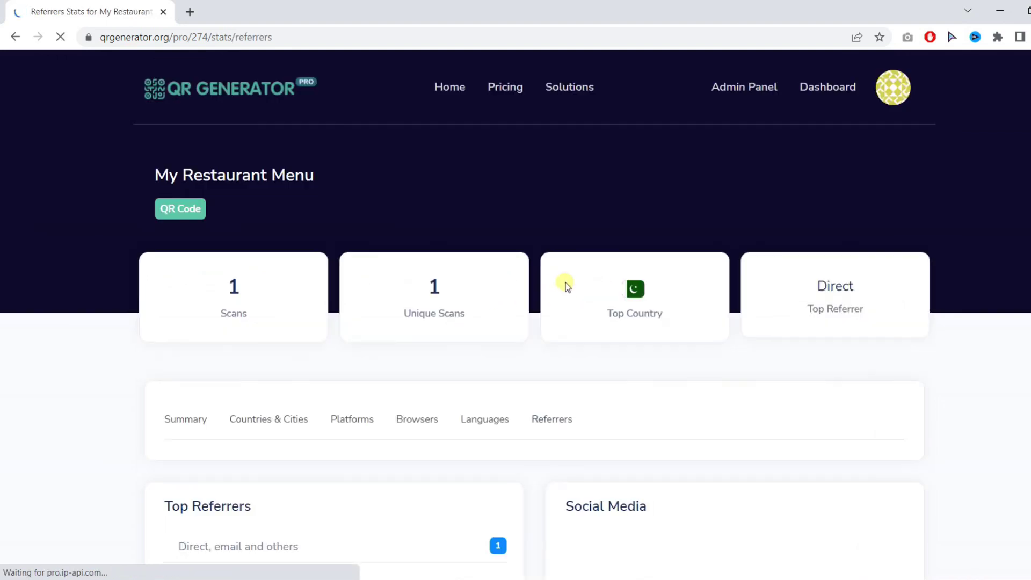
scroll(559, 338, down, 2)
scroll(559, 338, down, 2)
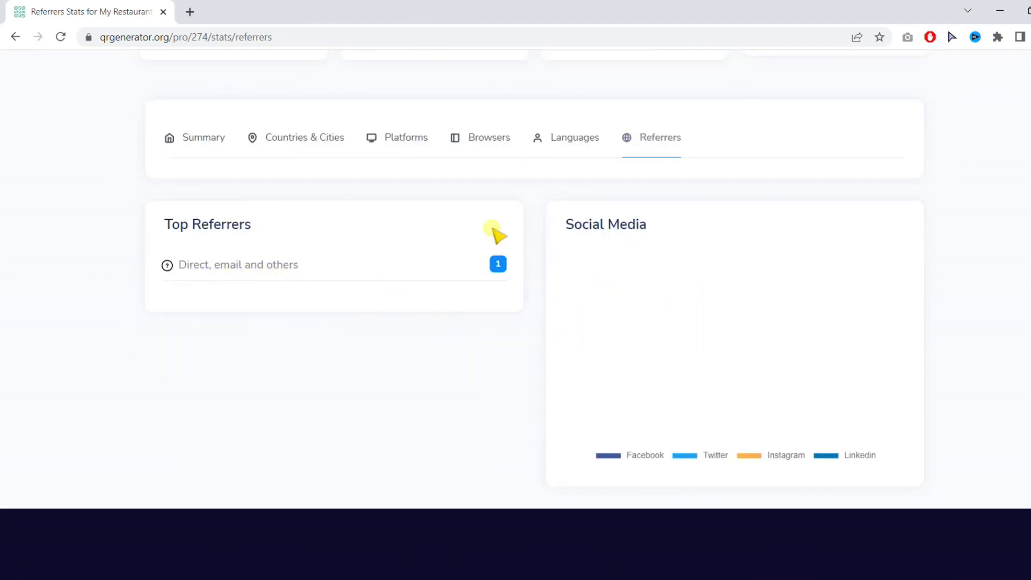
scroll(314, 151, up, 5)
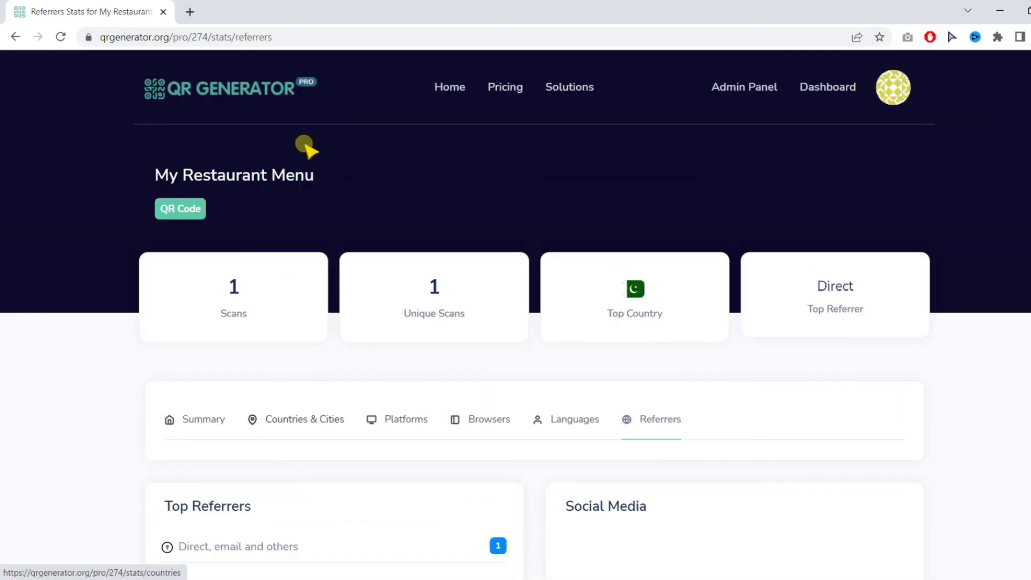